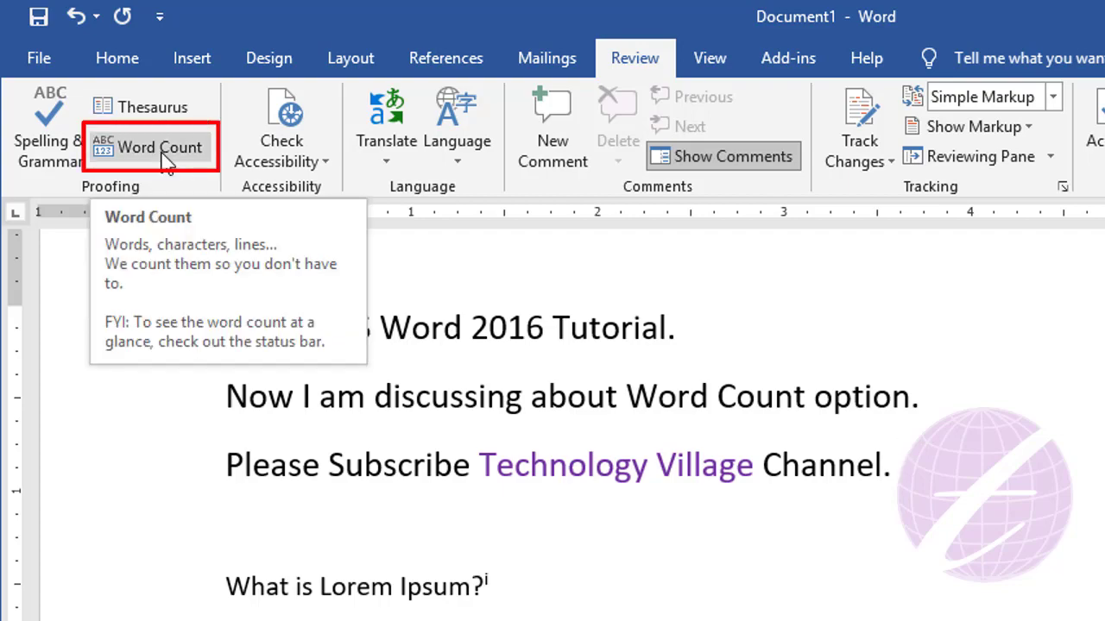
- Open Word Count to see 3 pages, 659 words, 17 paragraphs and 57 lines
left_click(166, 159)
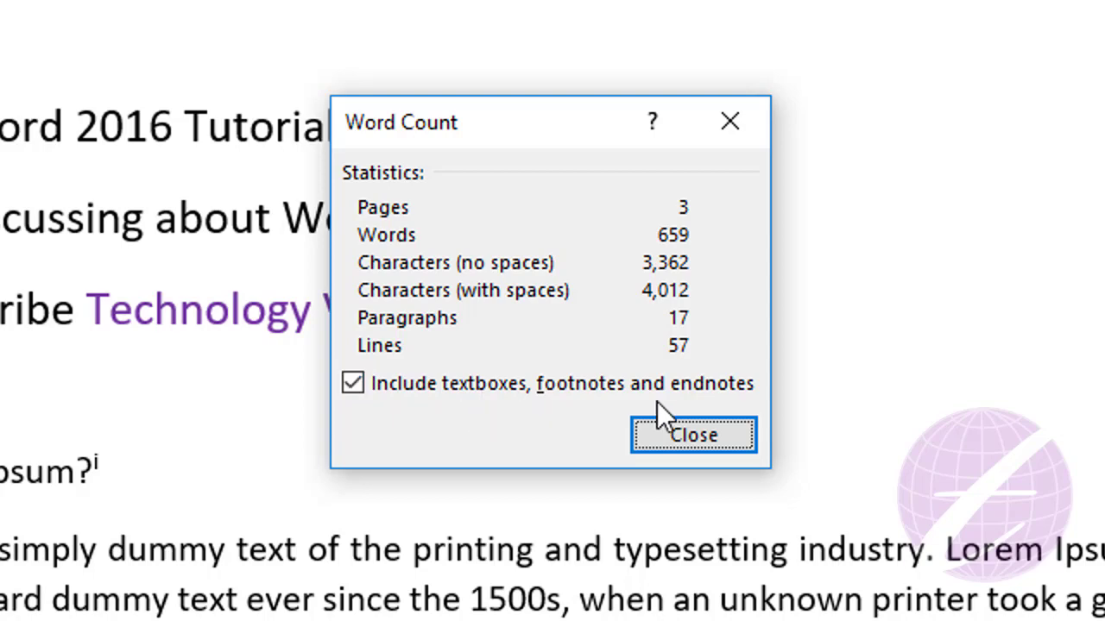
- Toggle 'Include textboxes, footnotes and endnotes' off, on, and off again, leaving 651 words
left_click(352, 384)
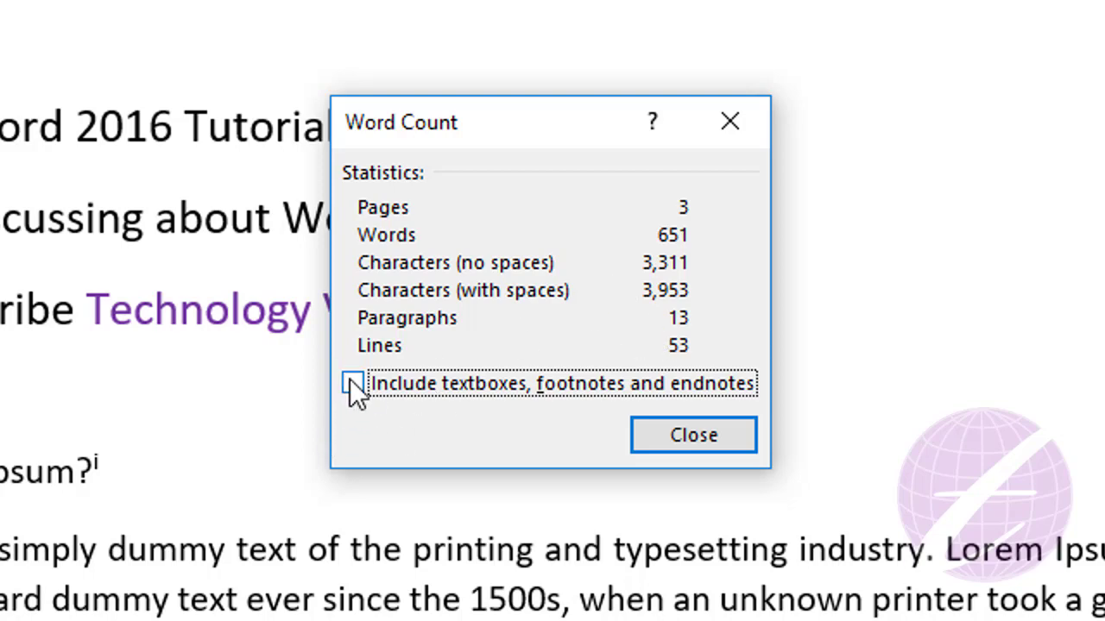
left_click(353, 384)
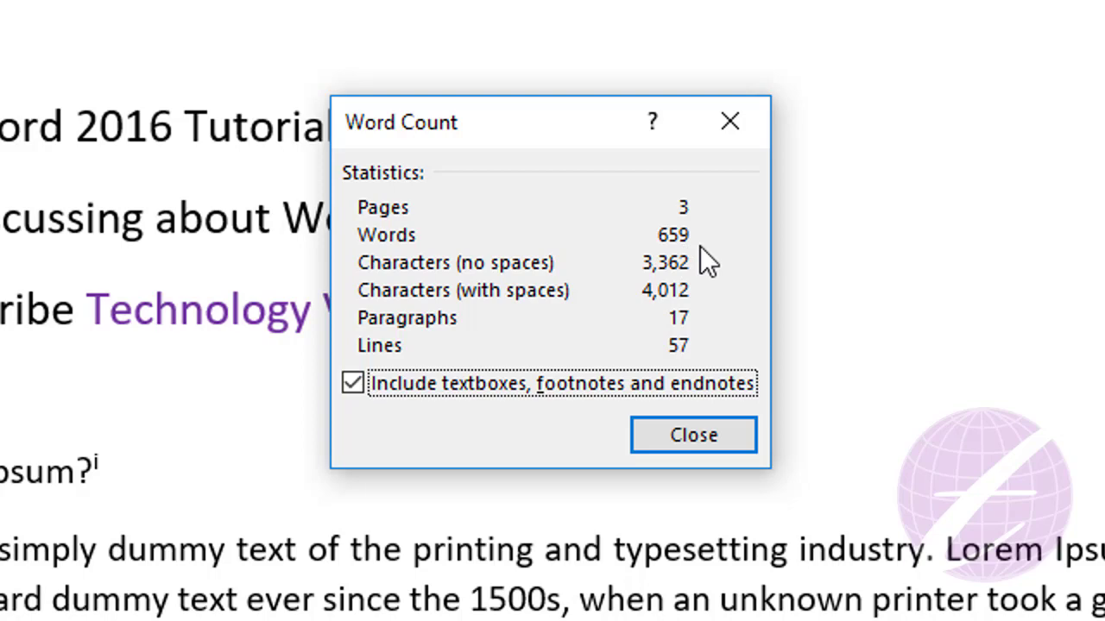
left_click(352, 385)
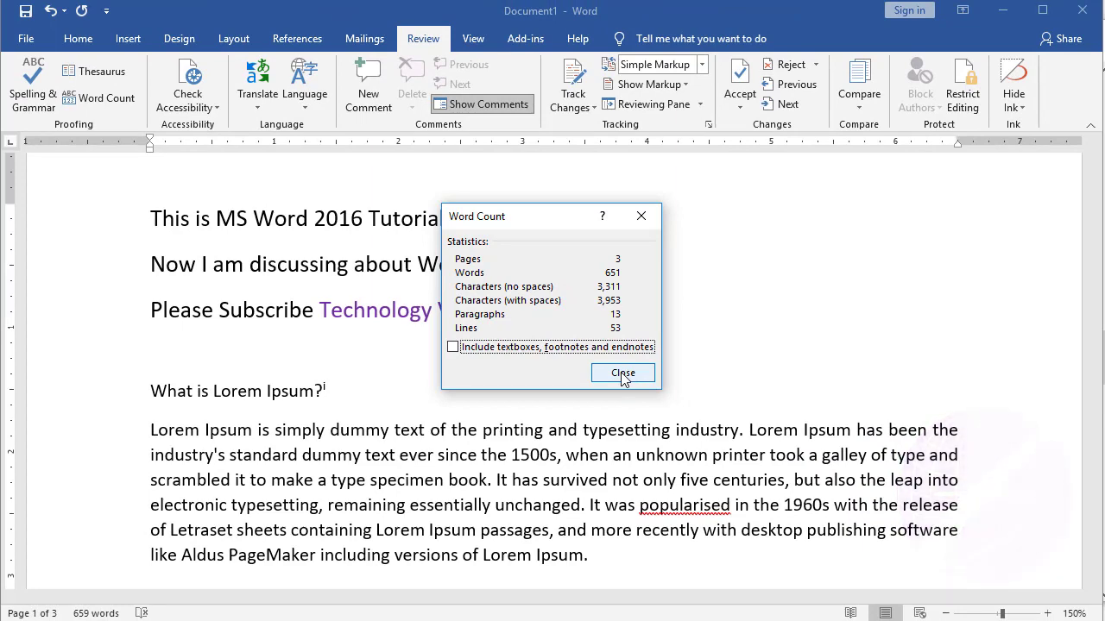
- Close the Word Count dialog, leaving the status bar at 651 words
left_click(622, 376)
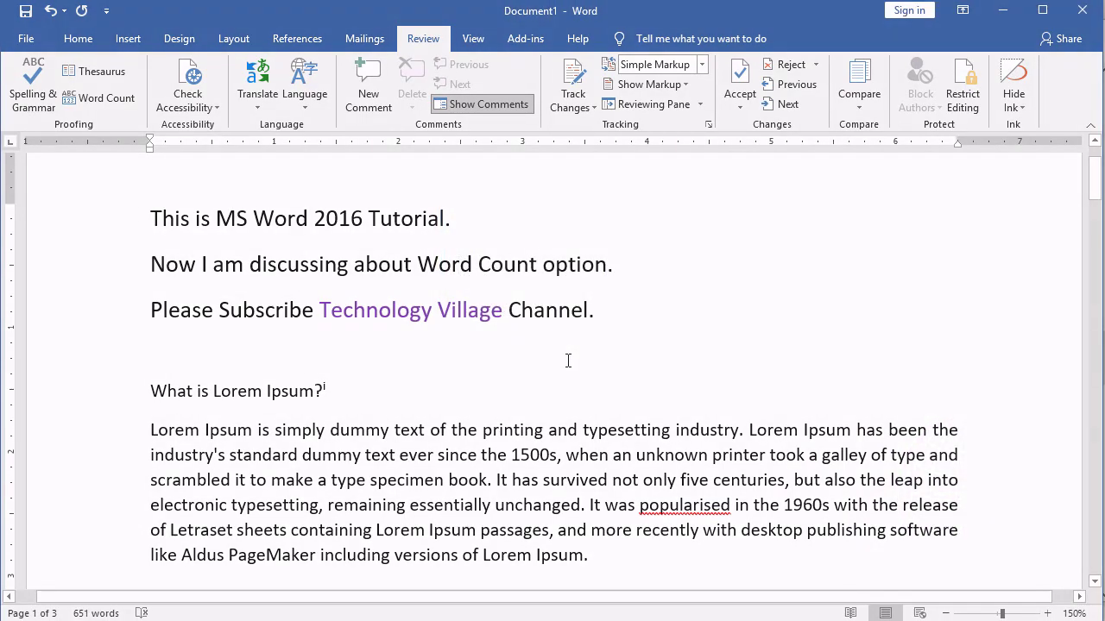